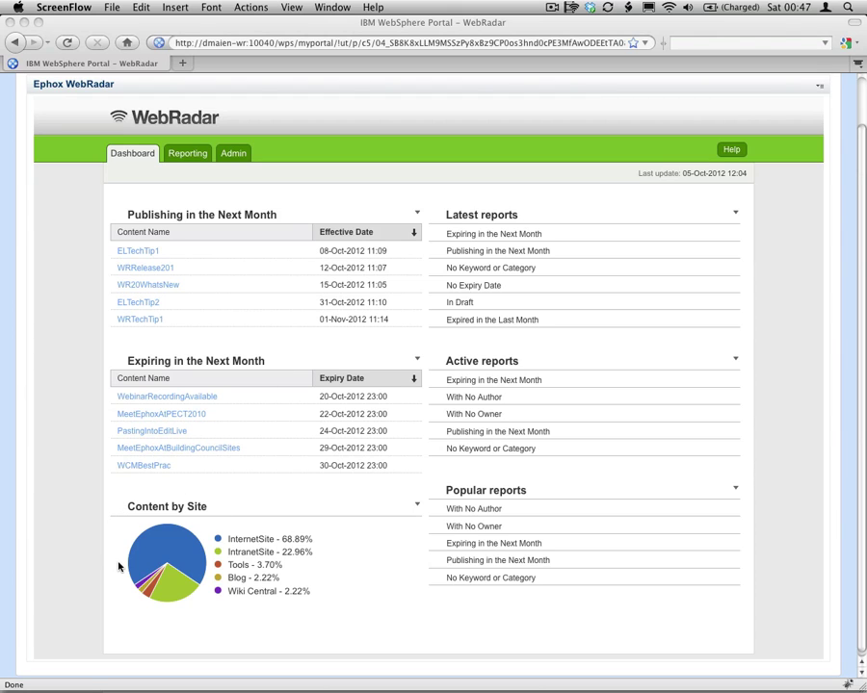
- Open the TwoForOneOffer content item from the Expiring in the Next Month report
{"action": "left_click", "coordinate": [142, 560]}
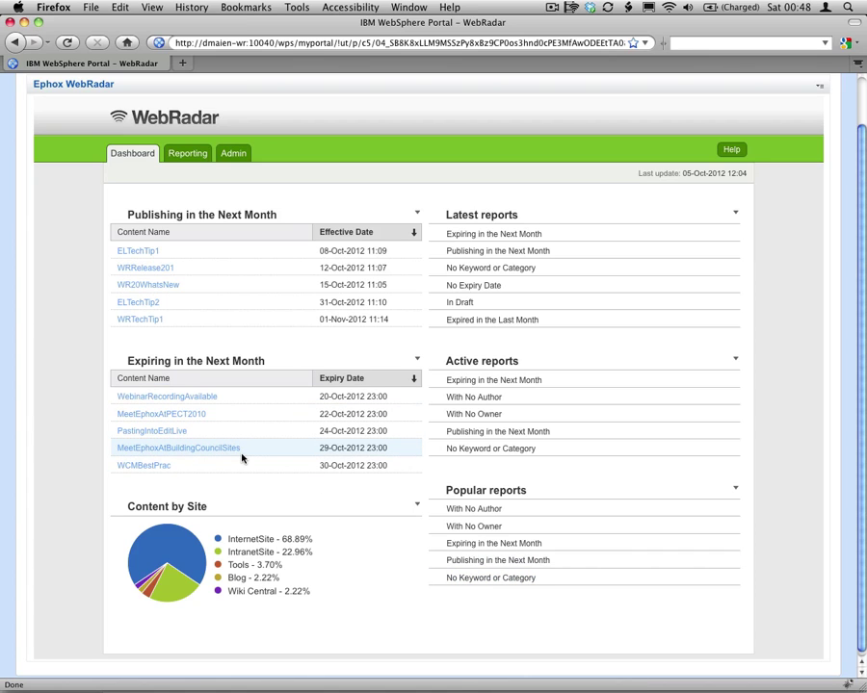
{"action": "left_click", "coordinate": [224, 372]}
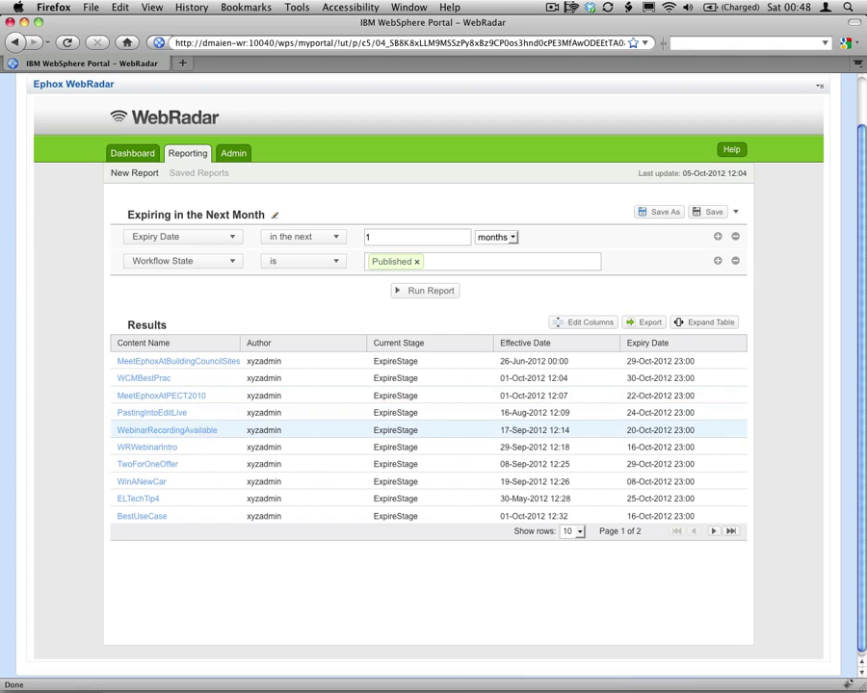
{"action": "left_click", "coordinate": [166, 468]}
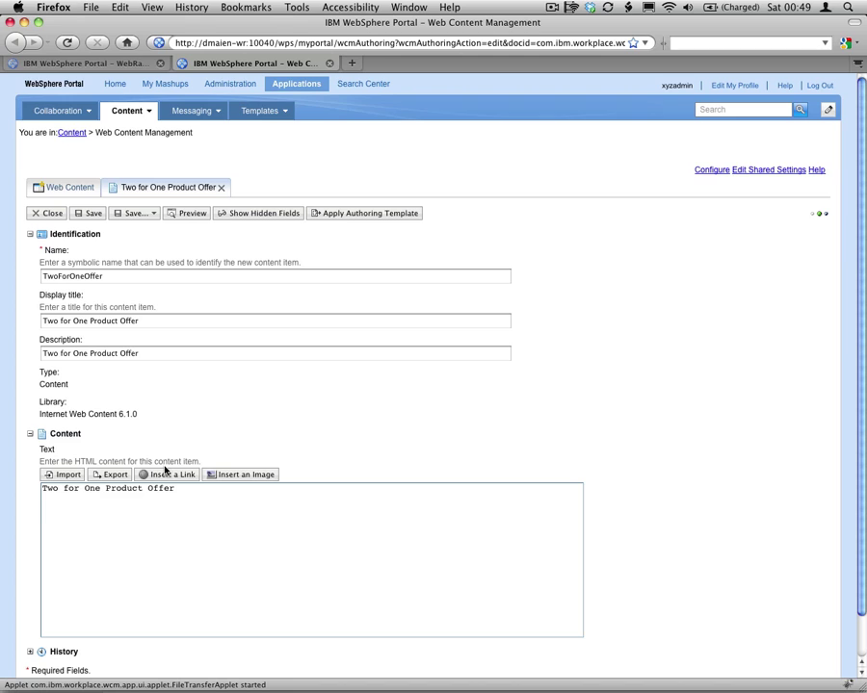
- Return to WebRadar and open the saved No Expiry Date report
{"action": "left_click", "coordinate": [106, 66]}
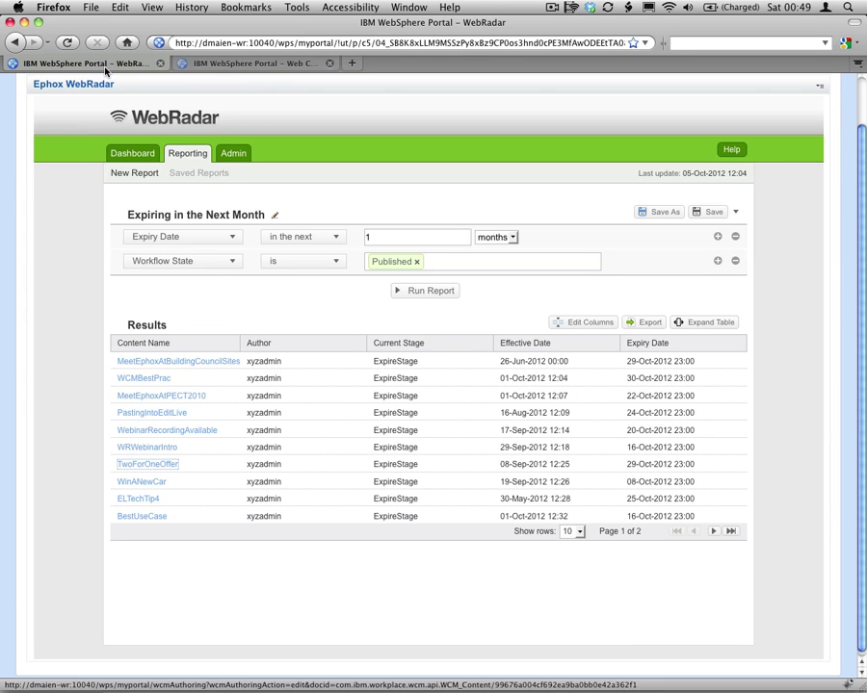
{"action": "left_click", "coordinate": [116, 153]}
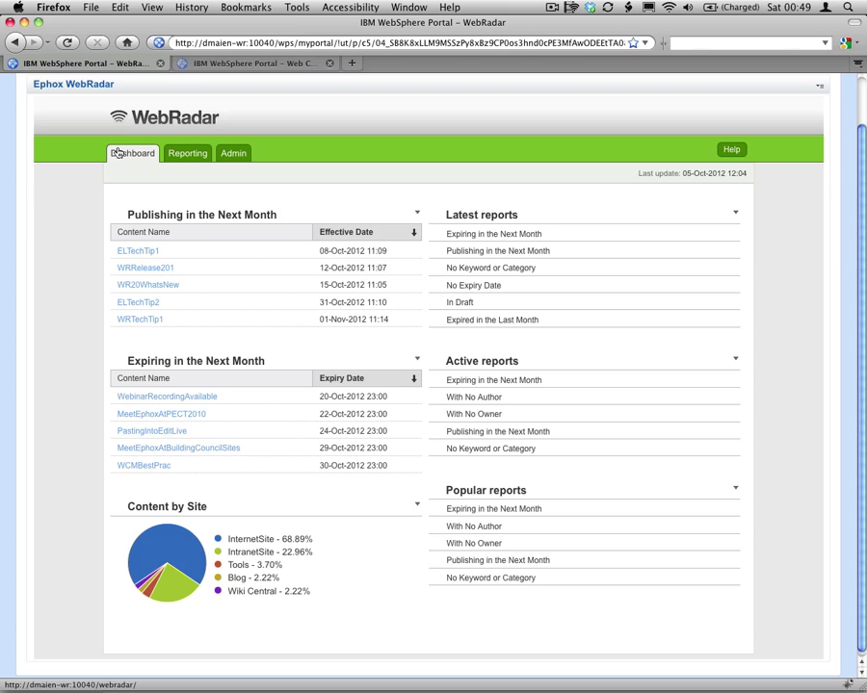
{"action": "left_click", "coordinate": [193, 152]}
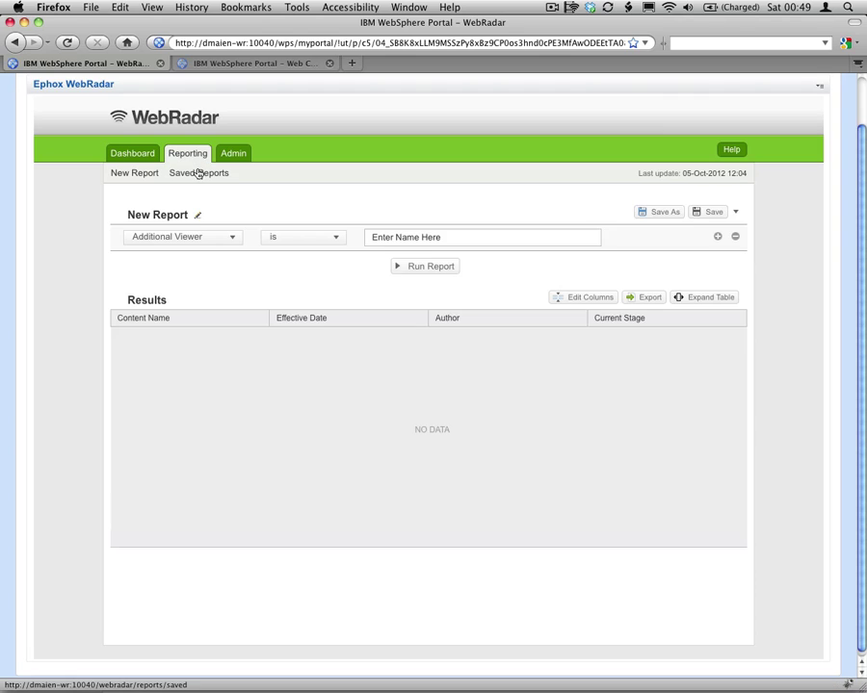
{"action": "left_click", "coordinate": [197, 173]}
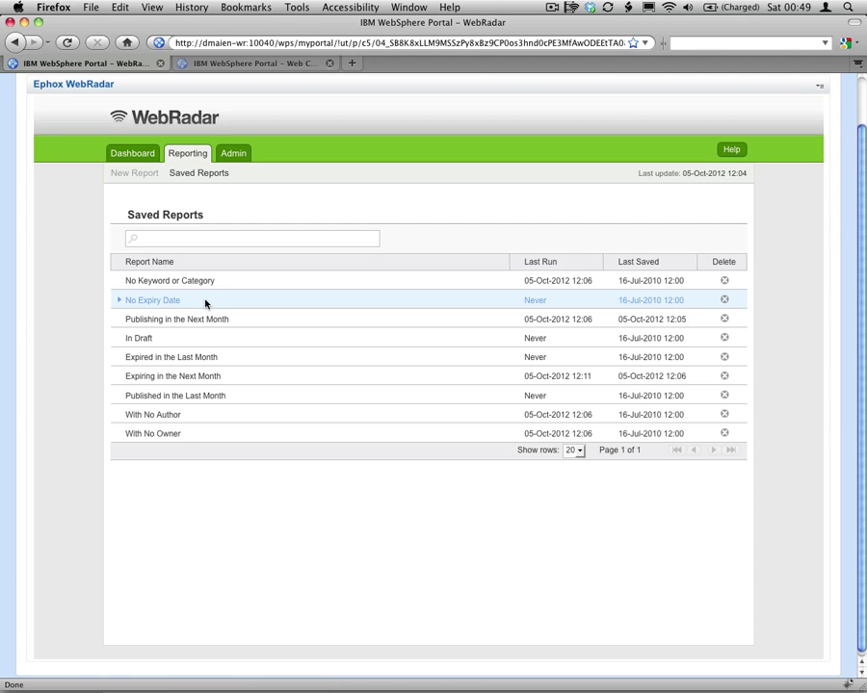
{"action": "left_click", "coordinate": [161, 302]}
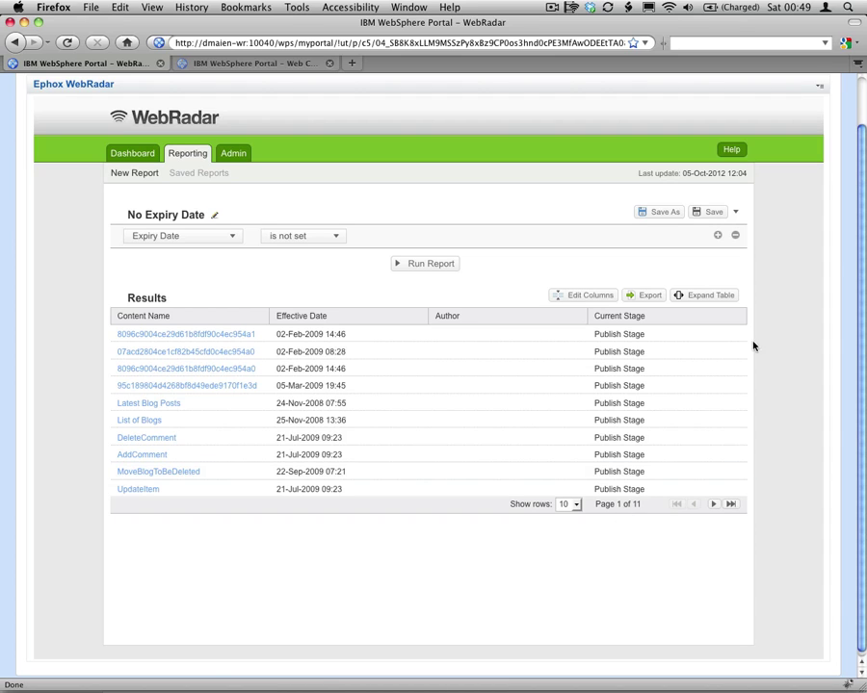
- Add a Site Hierarchy condition to the report, within /internet web content 6.1.0/InternetSite/Home/CompanyNews
{"action": "left_click", "coordinate": [718, 236]}
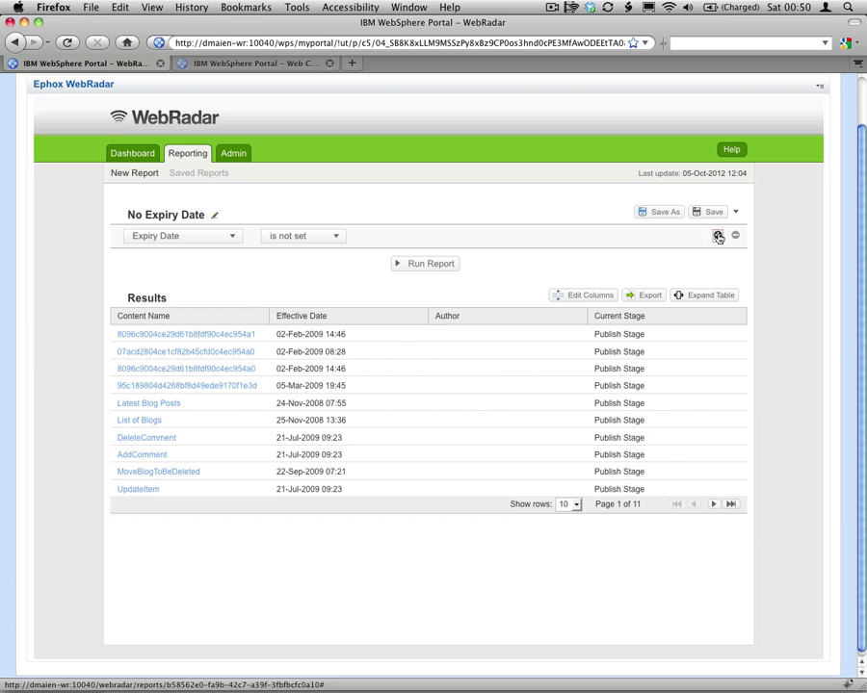
{"action": "left_click", "coordinate": [230, 260]}
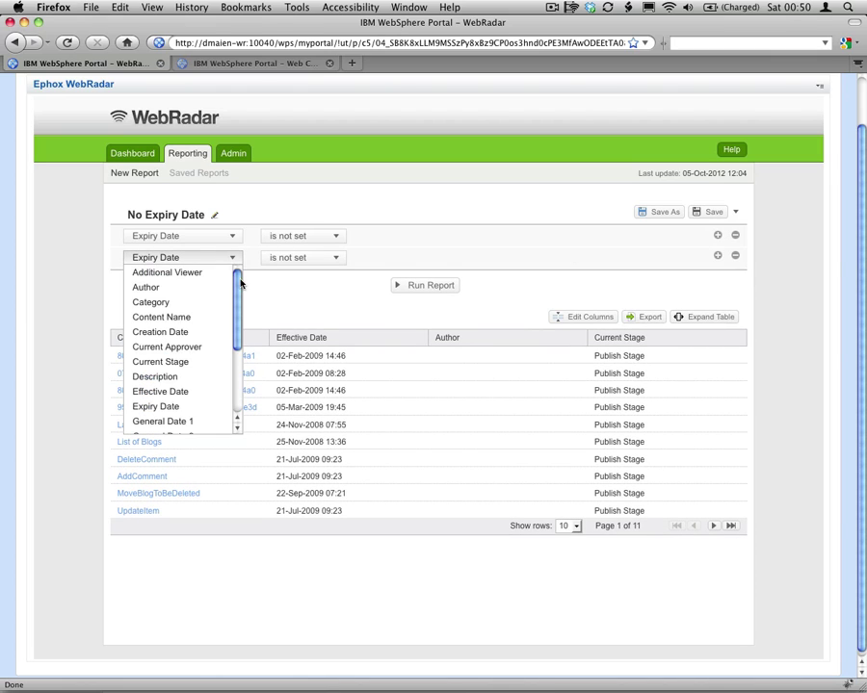
{"action": "left_click_drag", "start_coordinate": [240, 284], "coordinate": [236, 315]}
{"action": "scroll", "coordinate": [236, 314], "scroll_direction": "down", "scroll_amount": 2}
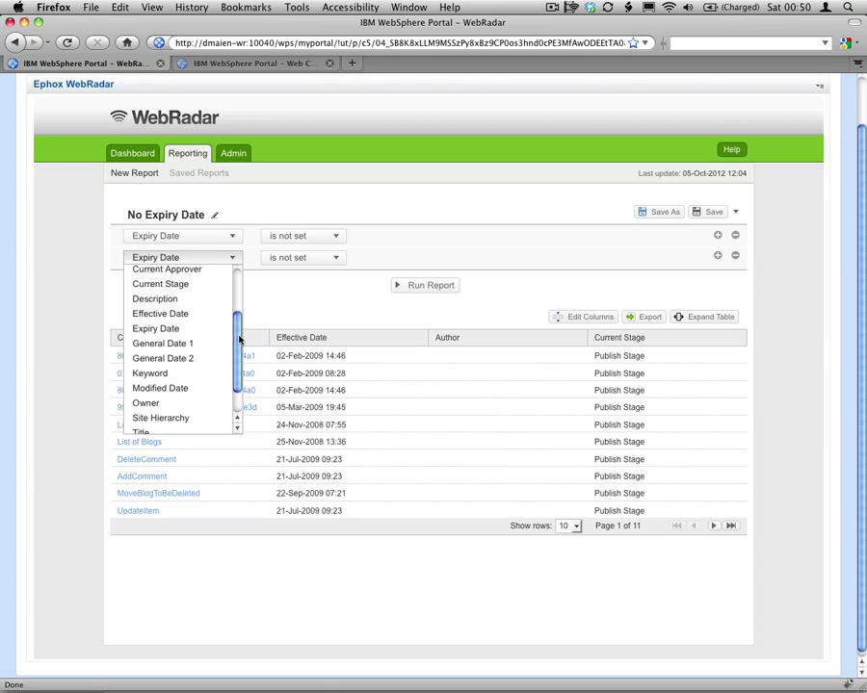
{"action": "left_click", "coordinate": [190, 421]}
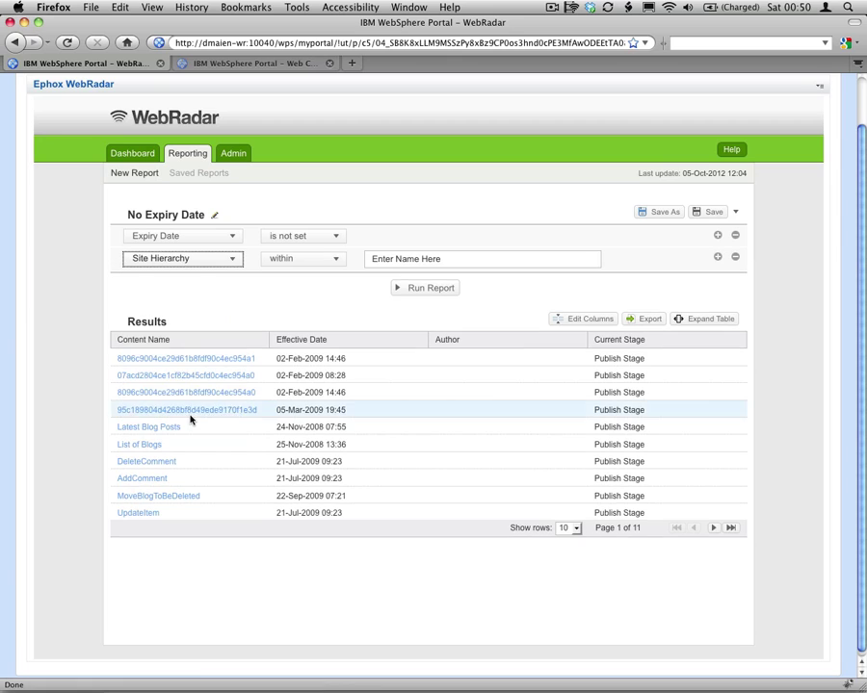
{"action": "left_click", "coordinate": [392, 262]}
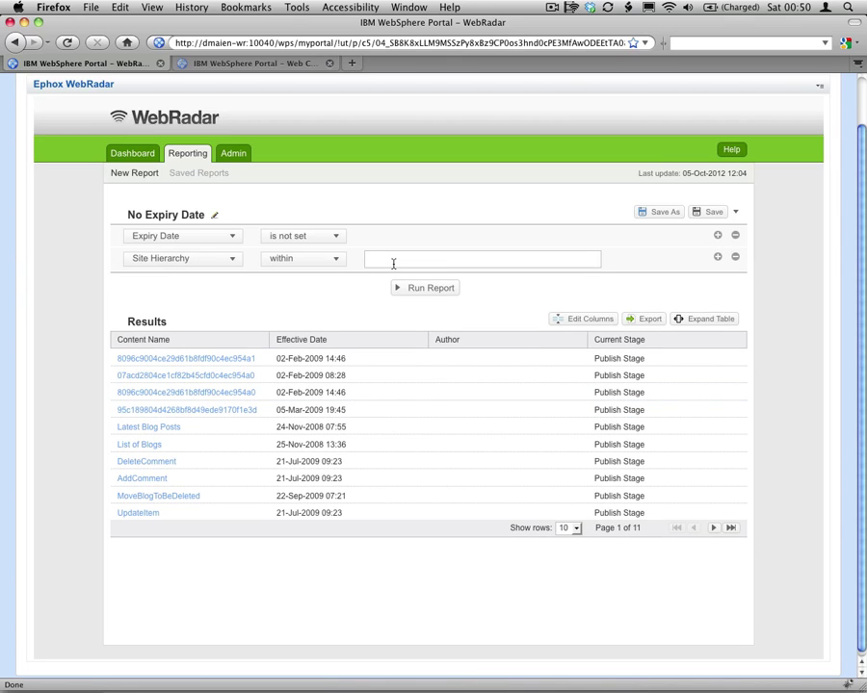
{"action": "type", "text": "new"}
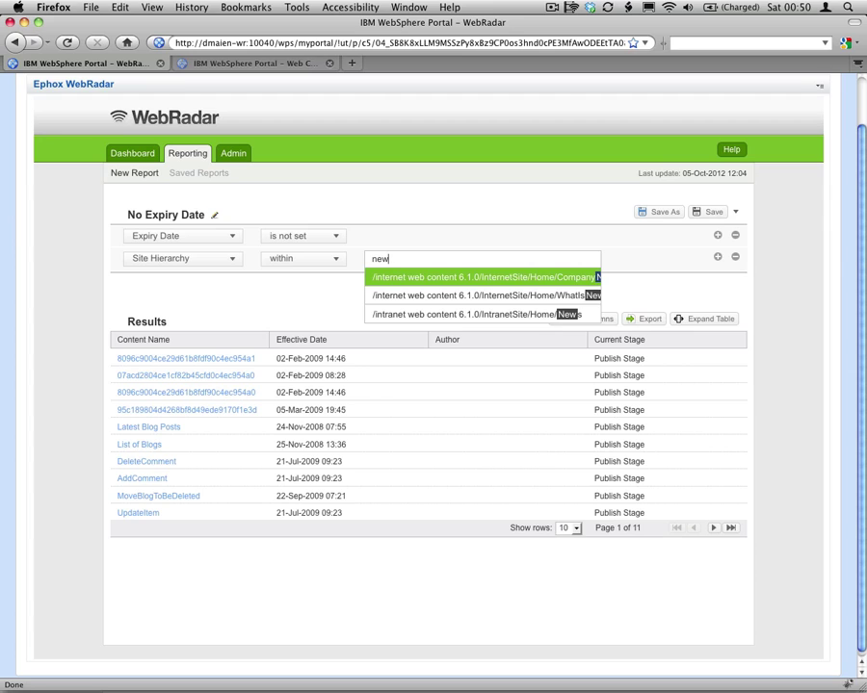
{"action": "key", "text": "Return"}
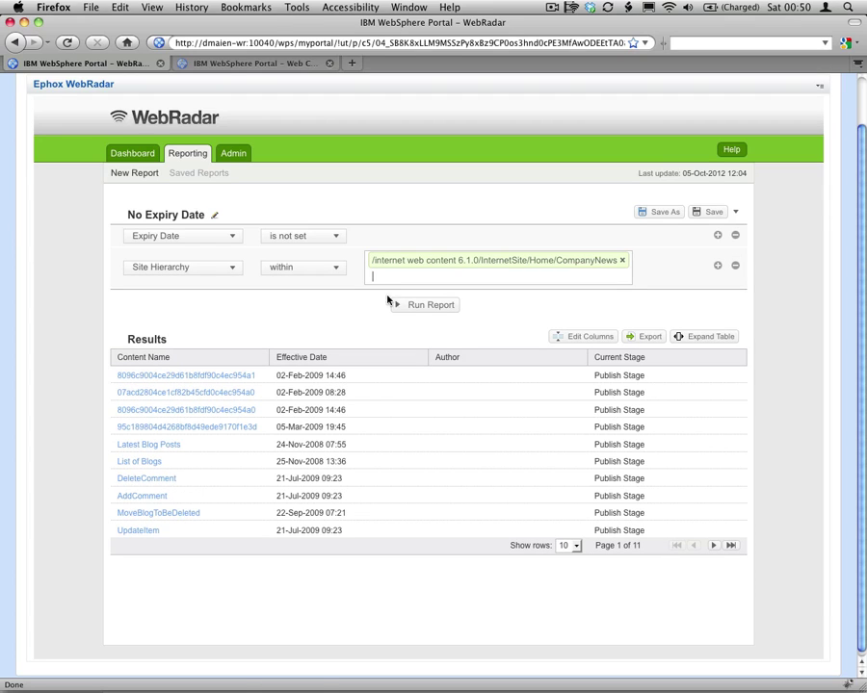
- Run the No Expiry Date report and add the Owner column to its results table
{"action": "left_click", "coordinate": [410, 310]}
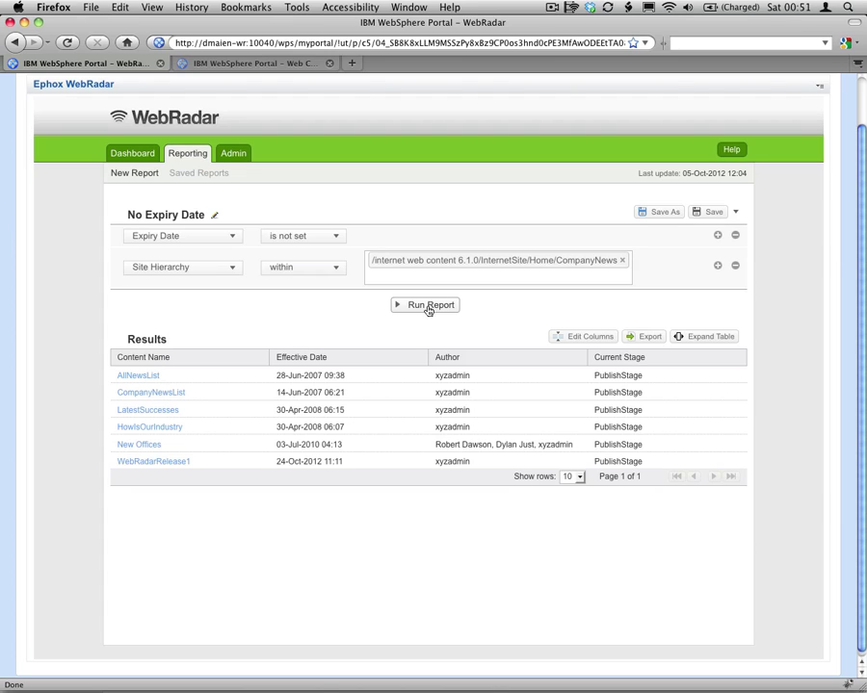
{"action": "left_click", "coordinate": [598, 339]}
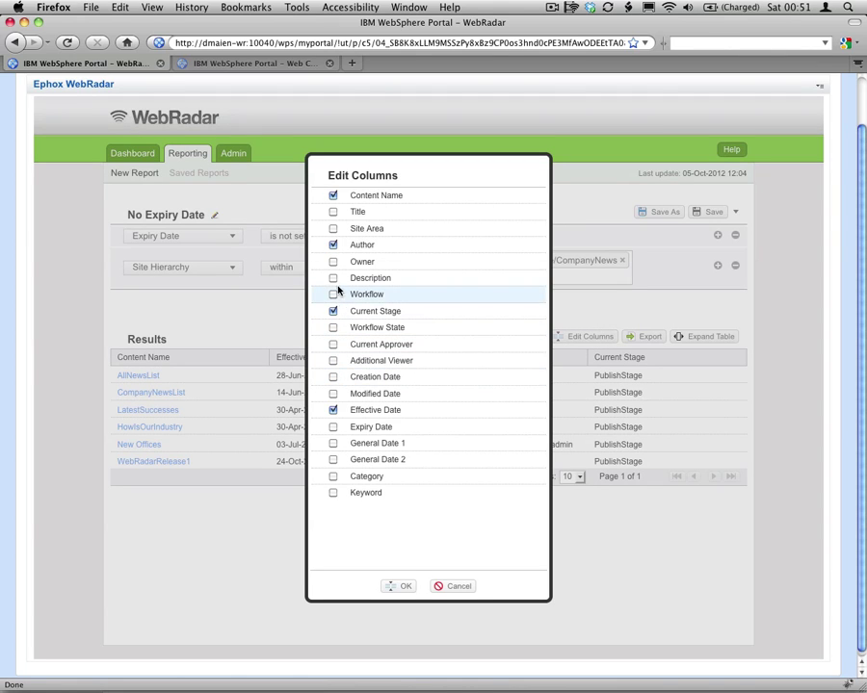
{"action": "left_click", "coordinate": [397, 586]}
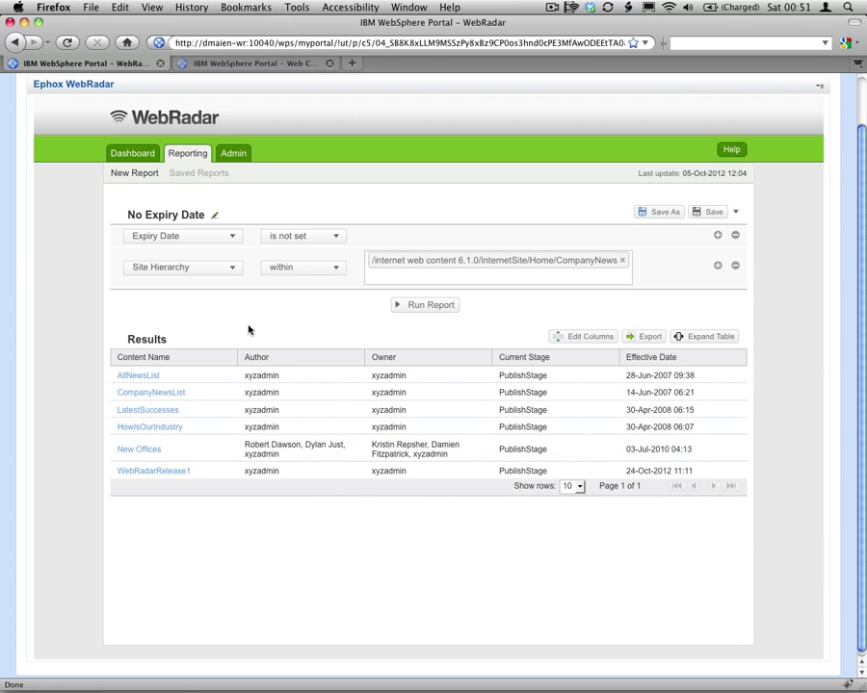
- Start a new report with a Site Hierarchy condition within /internet web content 6.1.0/InternetSite/Home/Promotions
{"action": "left_click", "coordinate": [155, 175]}
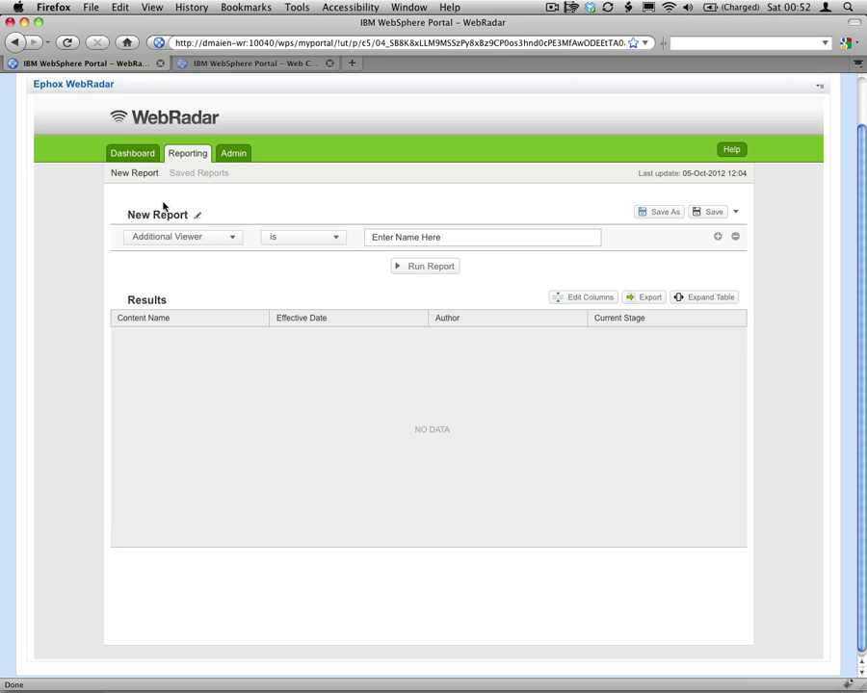
{"action": "left_click", "coordinate": [192, 236]}
{"action": "scroll", "coordinate": [192, 347], "scroll_direction": "down", "scroll_amount": 5}
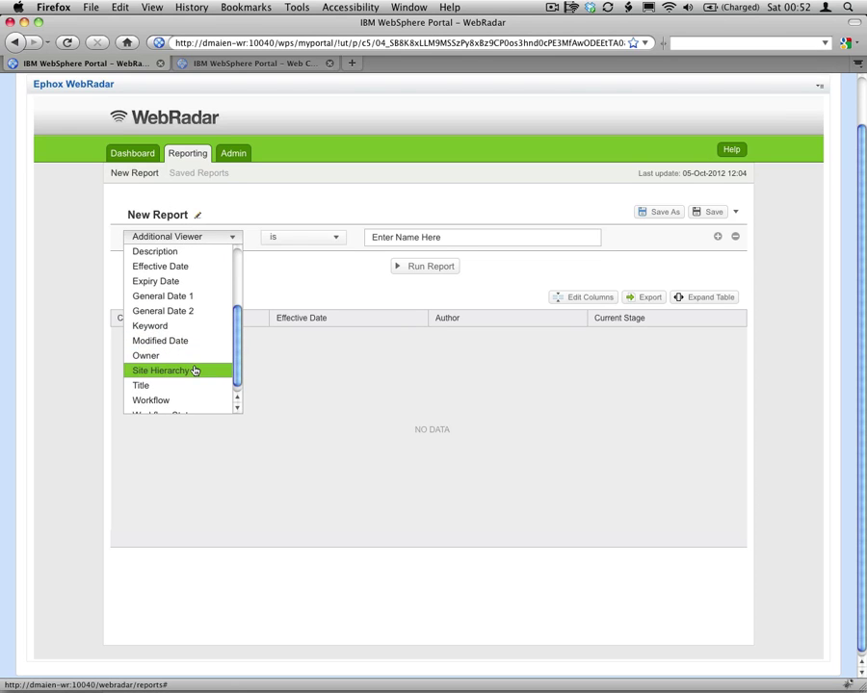
{"action": "left_click", "coordinate": [195, 370]}
{"action": "left_click", "coordinate": [408, 240]}
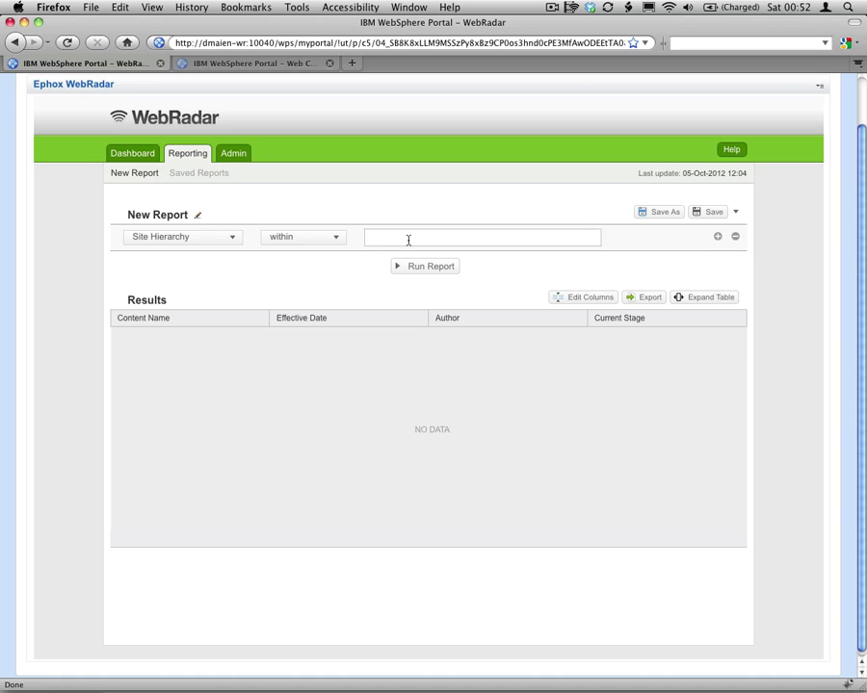
{"action": "type", "text": "pro"}
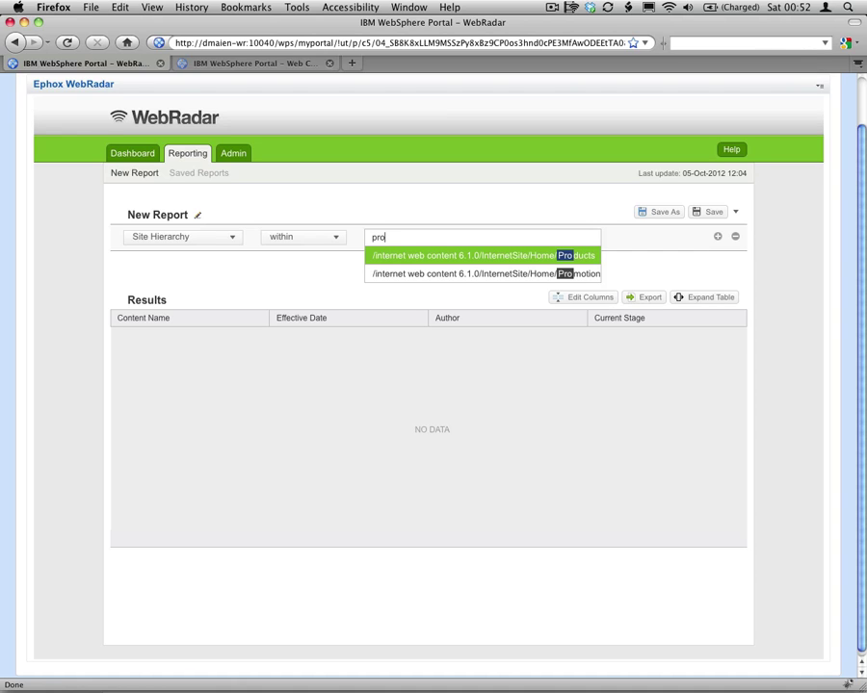
{"action": "key", "text": "Down"}
{"action": "key", "text": "Return"}
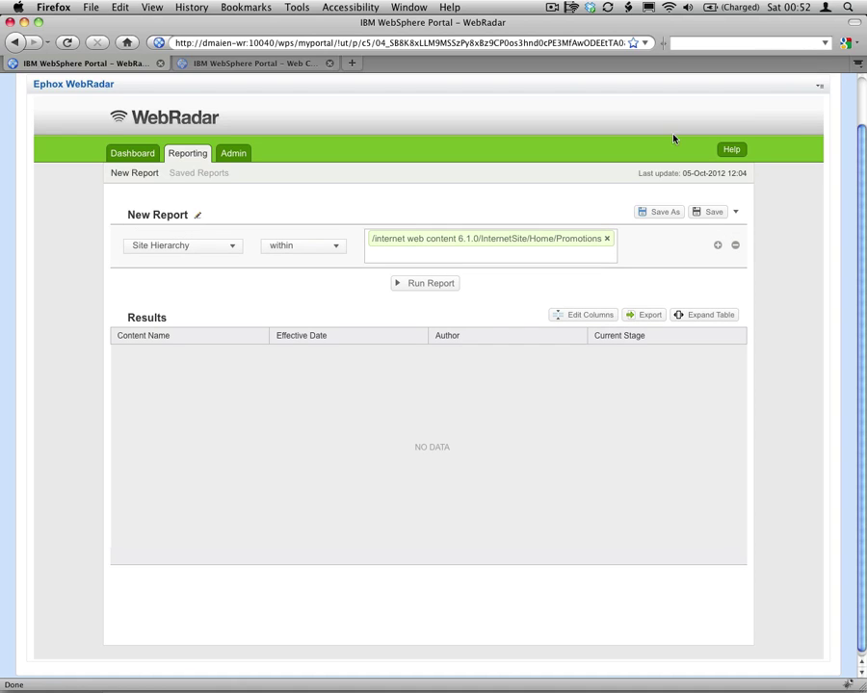
- Add a second condition to the new report requiring that Workflow State is Draft
{"action": "left_click", "coordinate": [717, 247]}
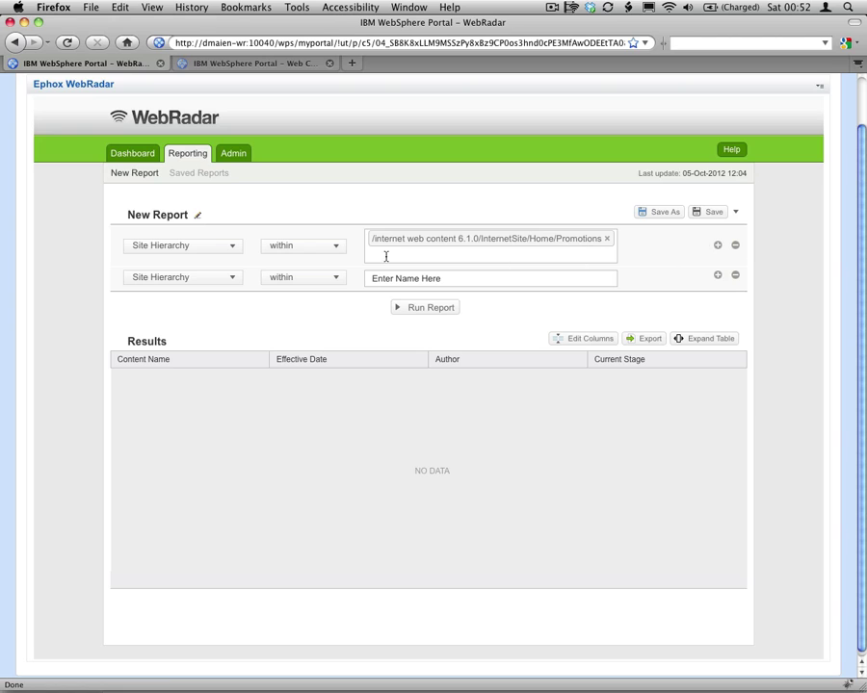
{"action": "left_click", "coordinate": [238, 280]}
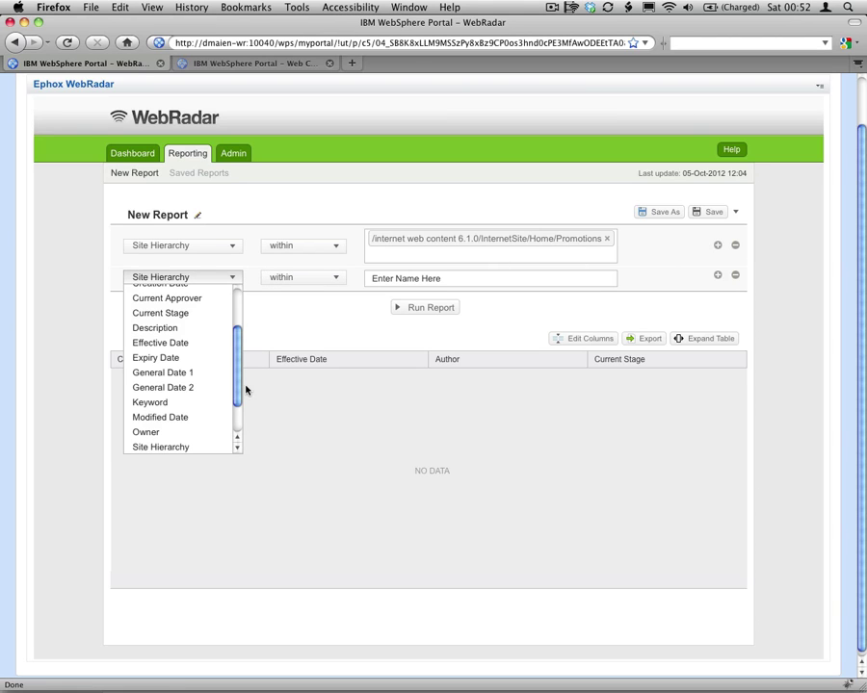
{"action": "left_click_drag", "start_coordinate": [235, 375], "coordinate": [234, 403]}
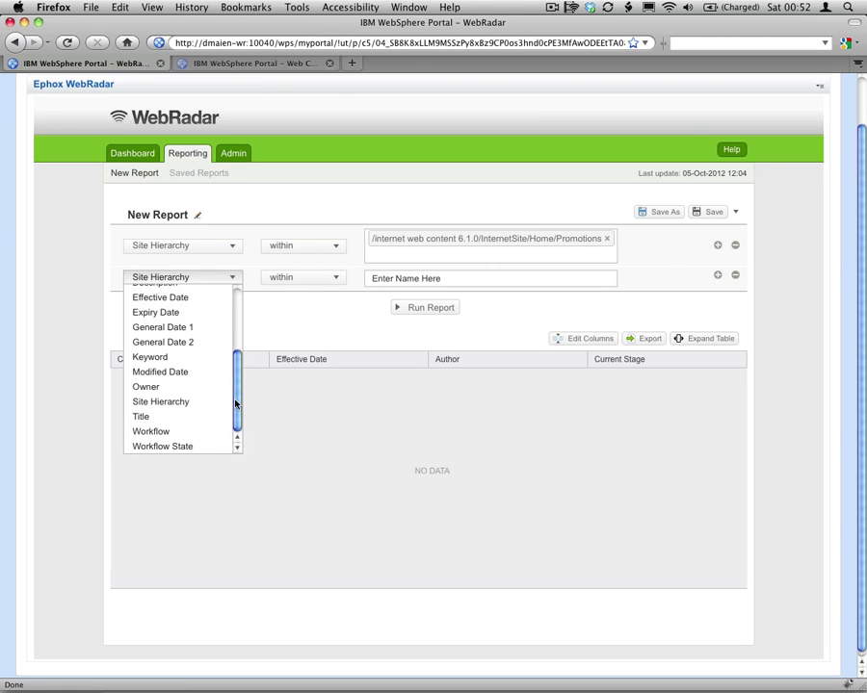
{"action": "left_click", "coordinate": [215, 447]}
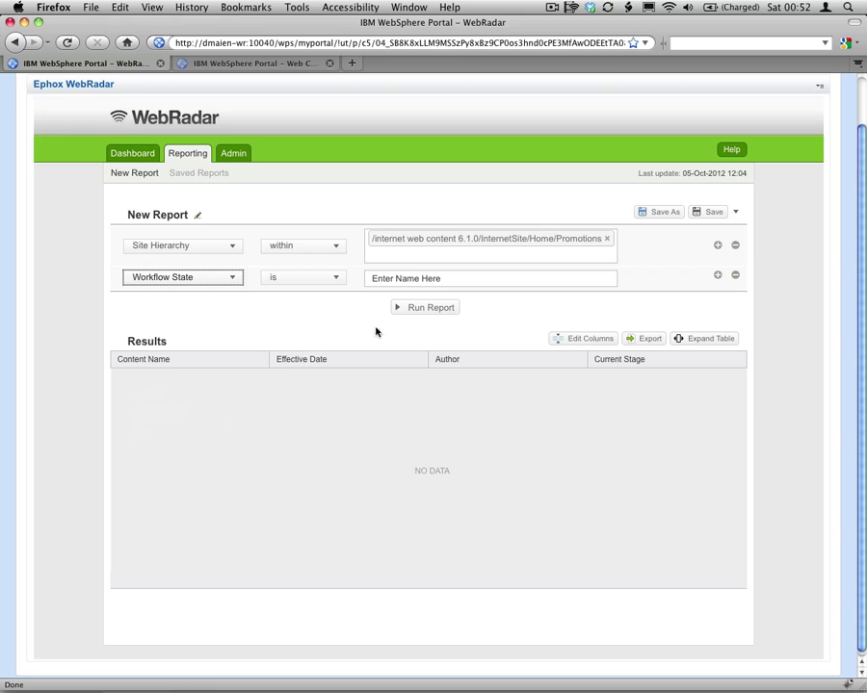
{"action": "left_click", "coordinate": [400, 281]}
{"action": "type", "text": "draf"}
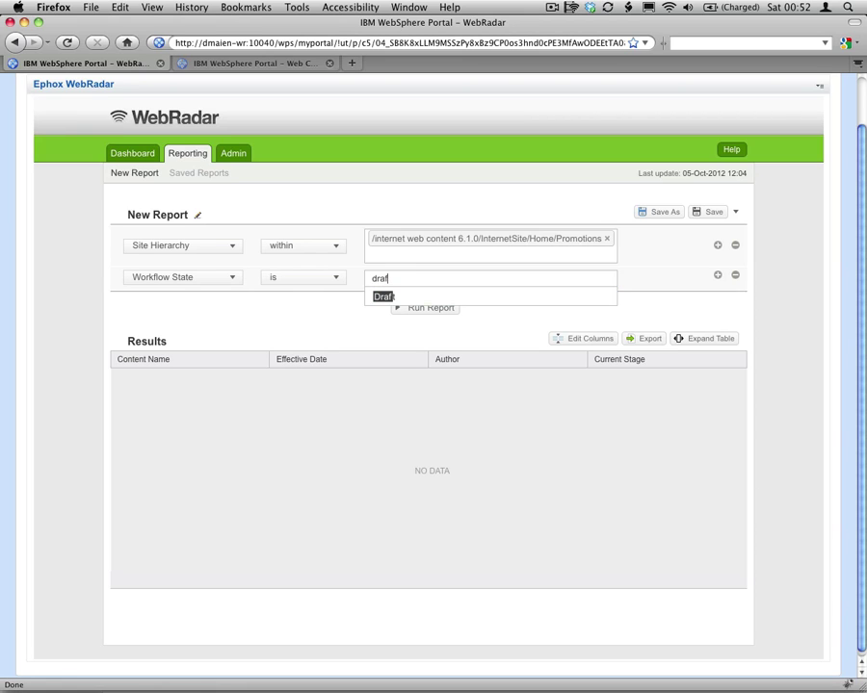
{"action": "key", "text": "Return"}
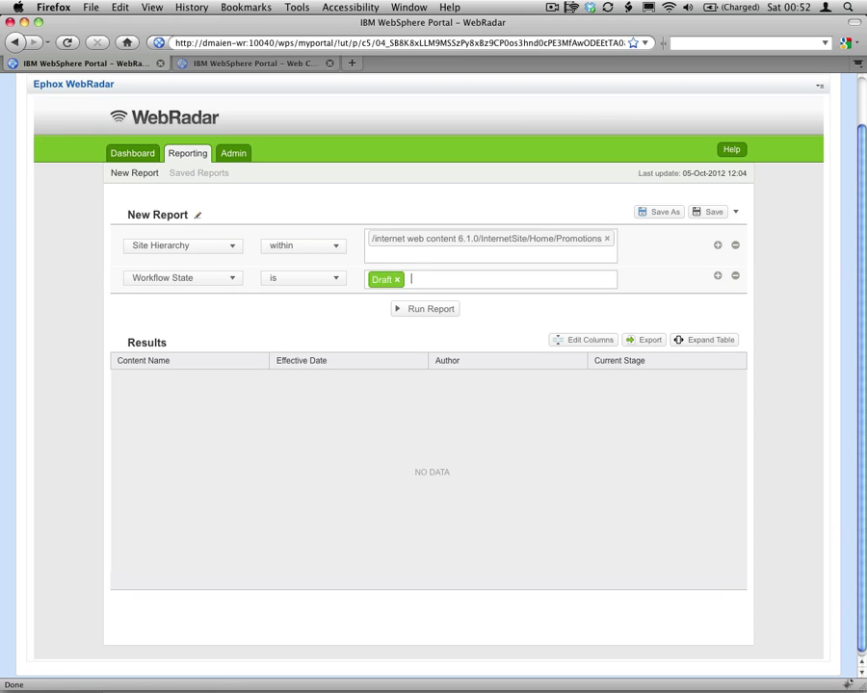
- Add a third condition on Modified Date with the operator before the last and the value 4
{"action": "left_click", "coordinate": [717, 277]}
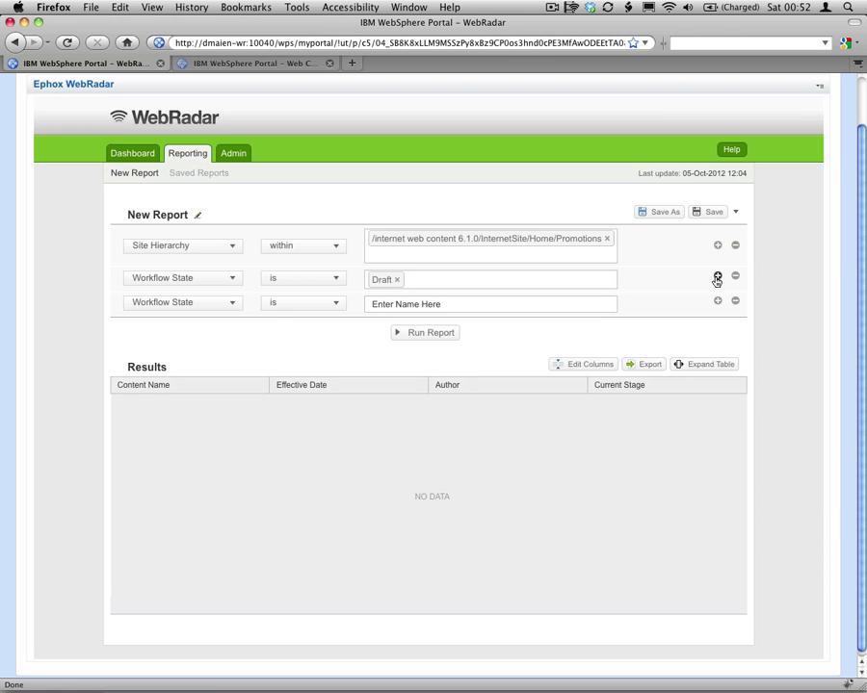
{"action": "left_click", "coordinate": [233, 304]}
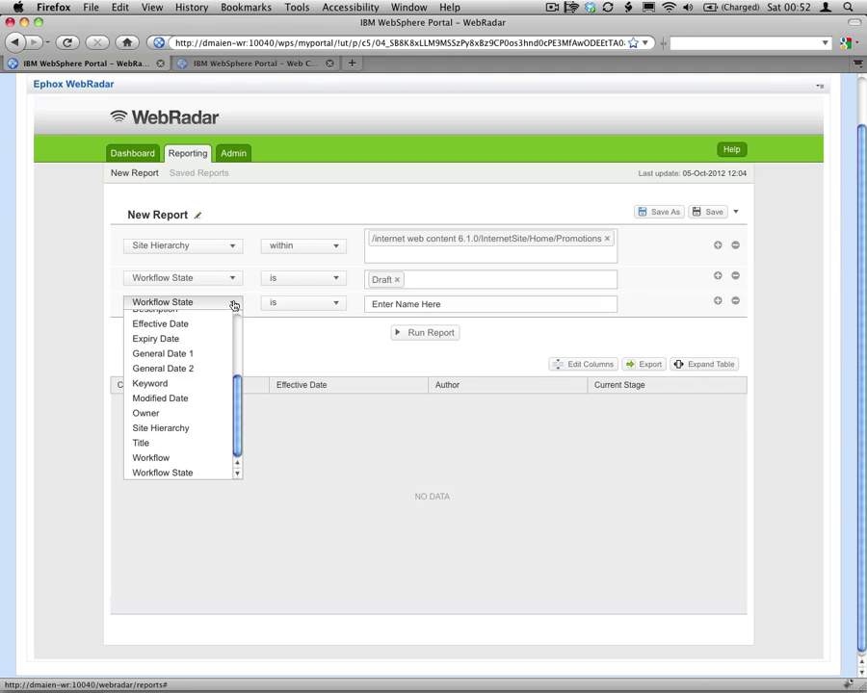
{"action": "left_click", "coordinate": [203, 401]}
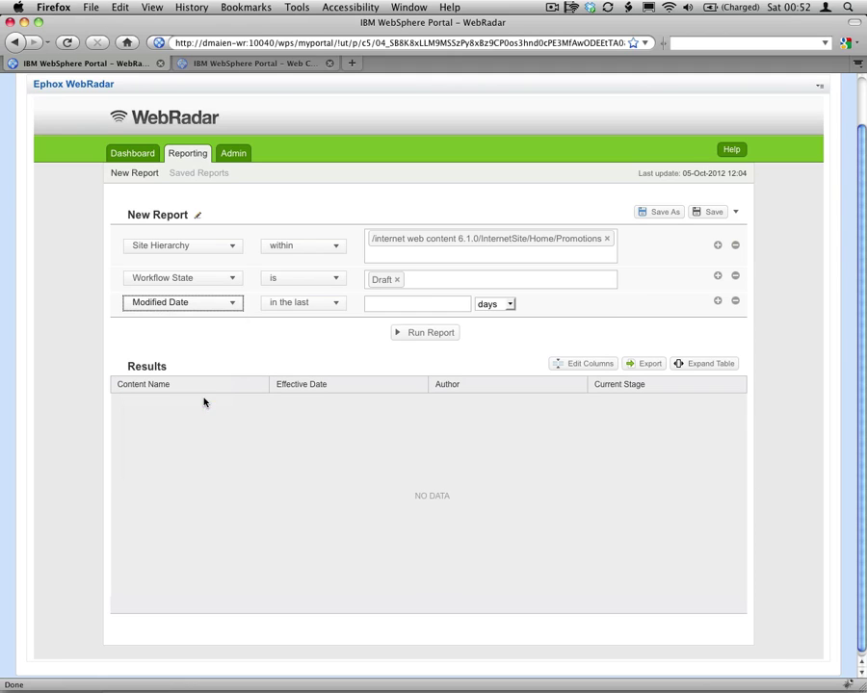
{"action": "left_click", "coordinate": [309, 303]}
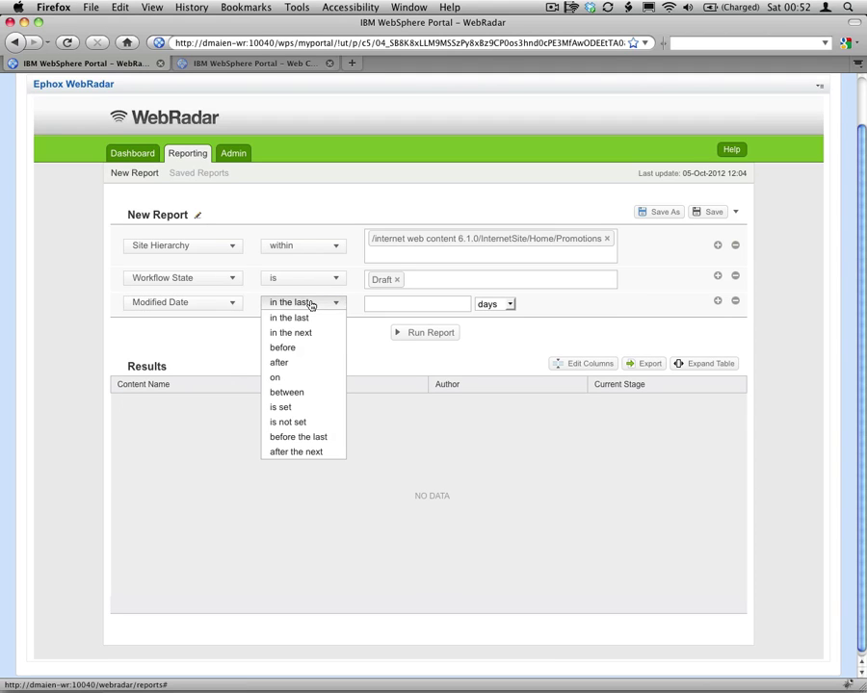
{"action": "left_click", "coordinate": [302, 438]}
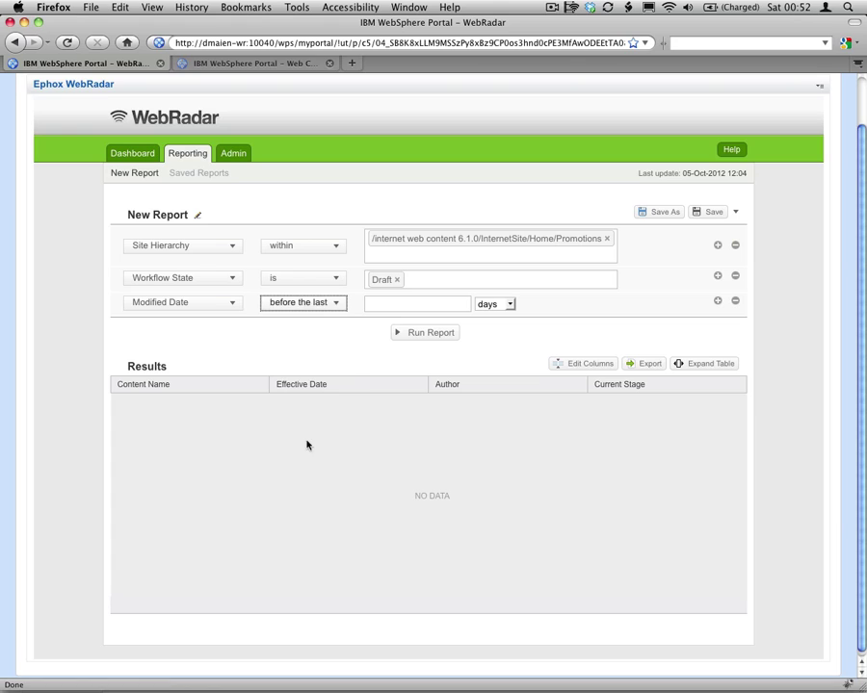
{"action": "left_click", "coordinate": [387, 304]}
{"action": "type", "text": "4"}
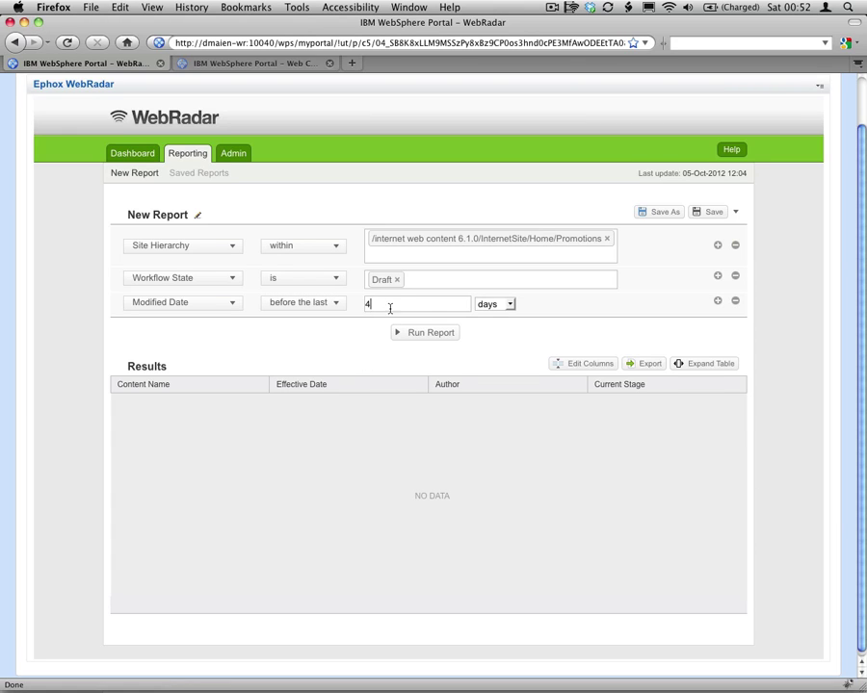
- Set the Modified Date condition's time unit to weeks and run the report
{"action": "left_click", "coordinate": [491, 306]}
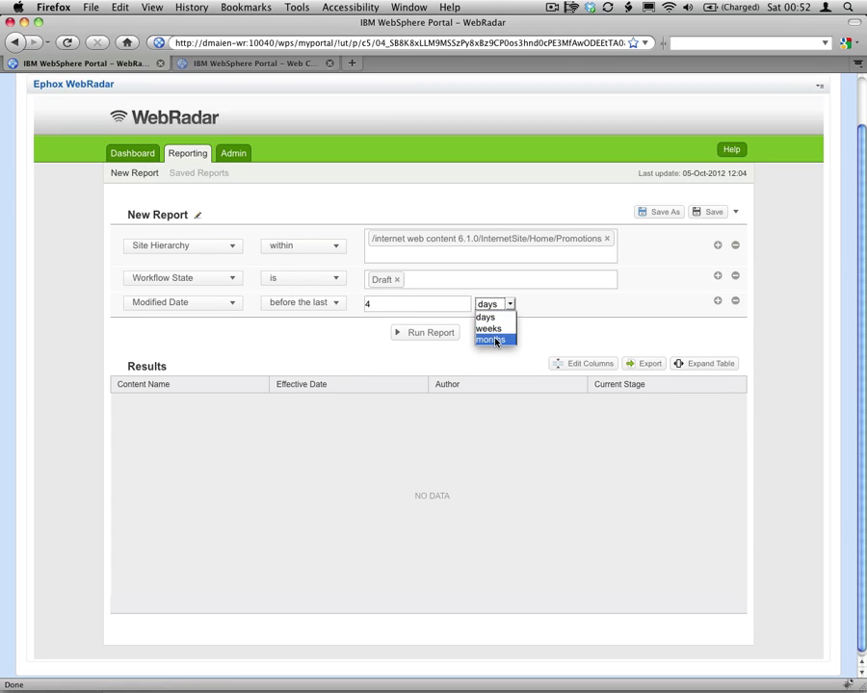
{"action": "left_click", "coordinate": [494, 333]}
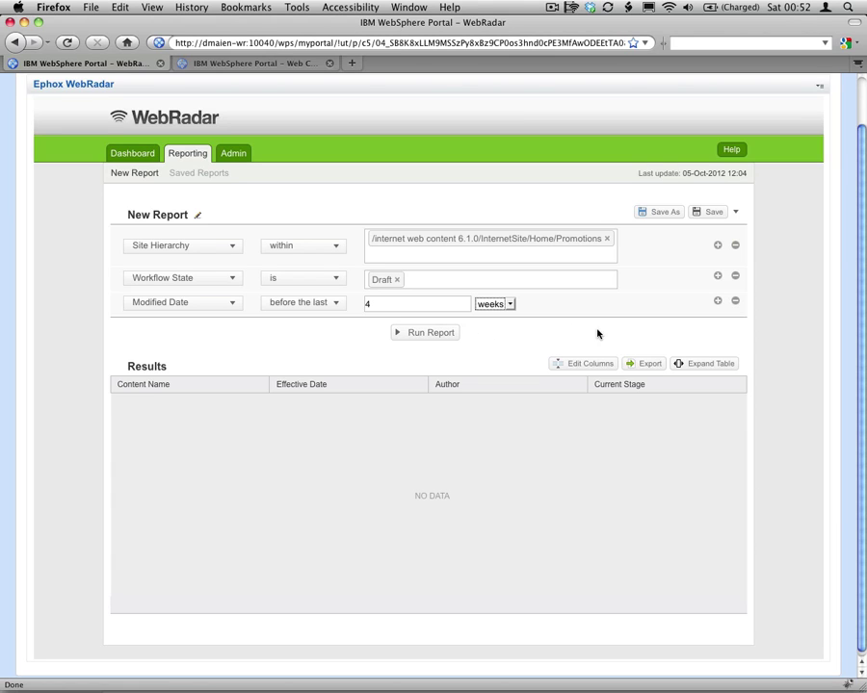
{"action": "left_click", "coordinate": [410, 335]}
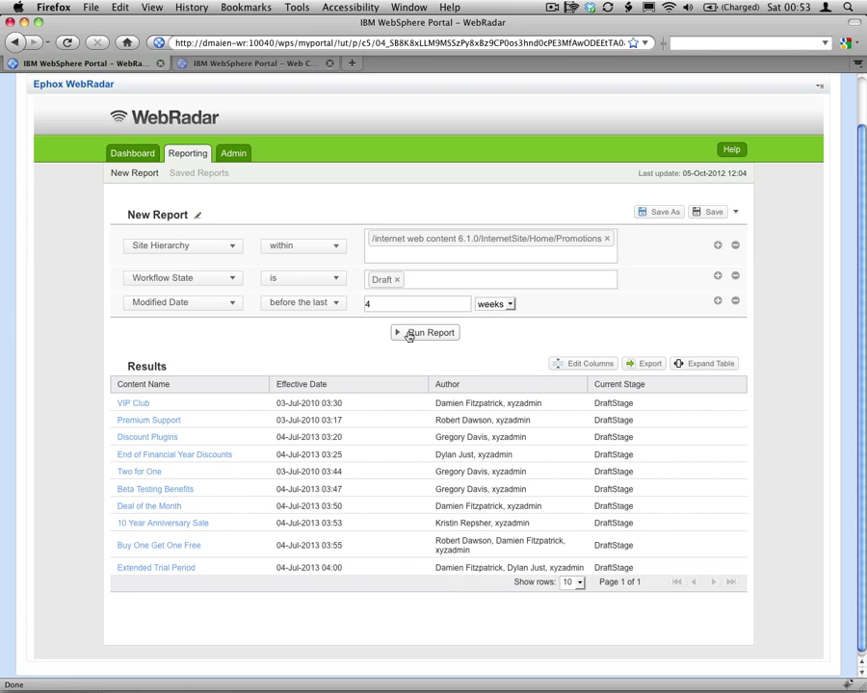
- Rename the new report as Abandoned Promotional Content Items and save it
{"action": "left_click", "coordinate": [201, 217]}
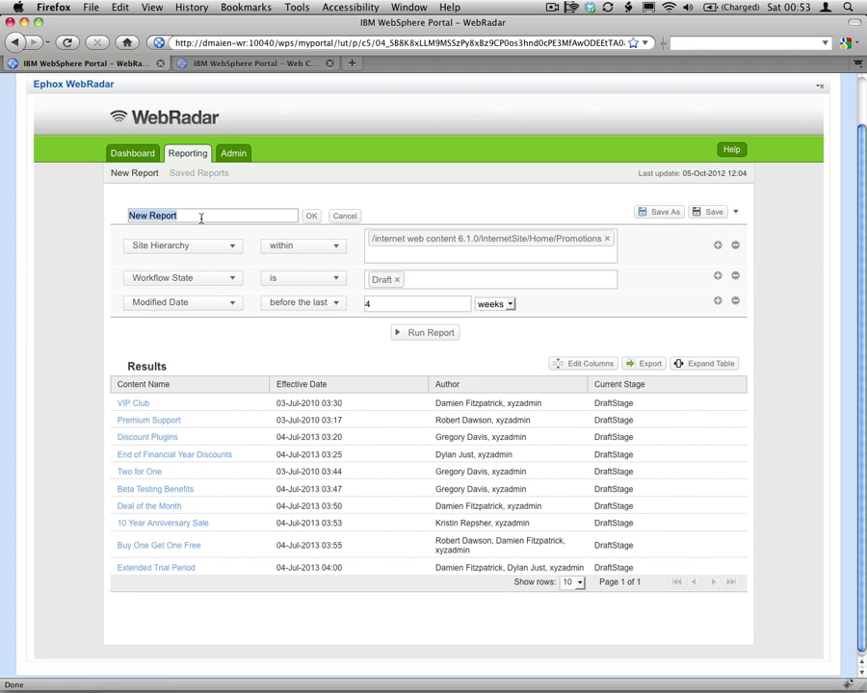
{"action": "type", "text": "Abandoned Promotional Content Items"}
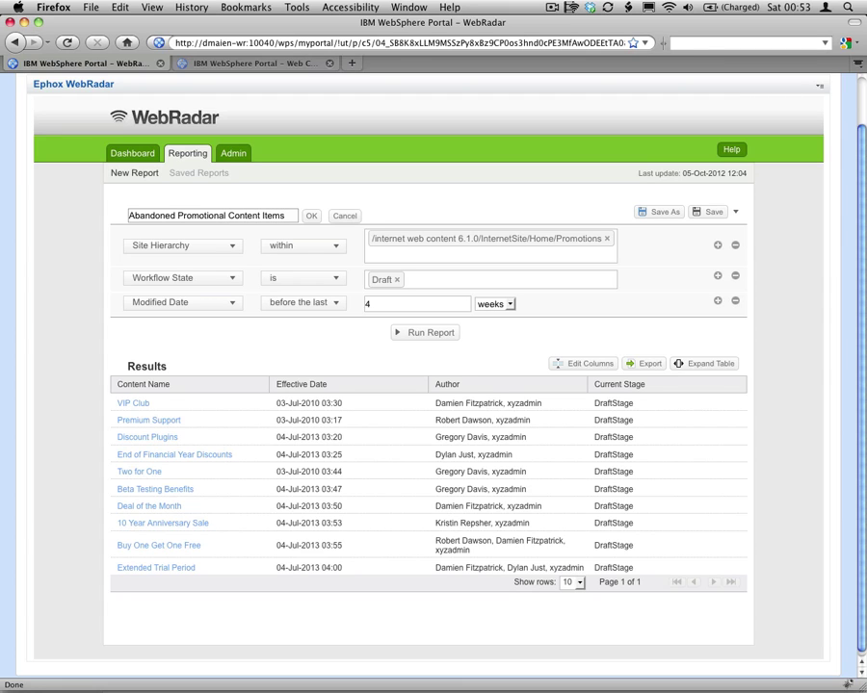
{"action": "left_click", "coordinate": [310, 216]}
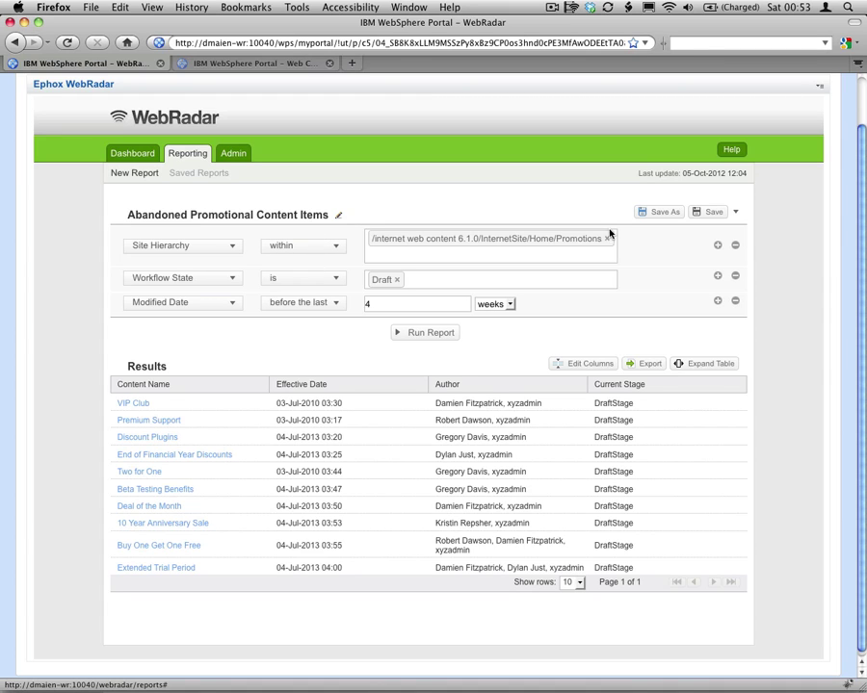
{"action": "left_click", "coordinate": [698, 212]}
- Check the list of saved reports for the Abandoned Promotional Content Items report and return to the dashboard
{"action": "left_click", "coordinate": [219, 176]}
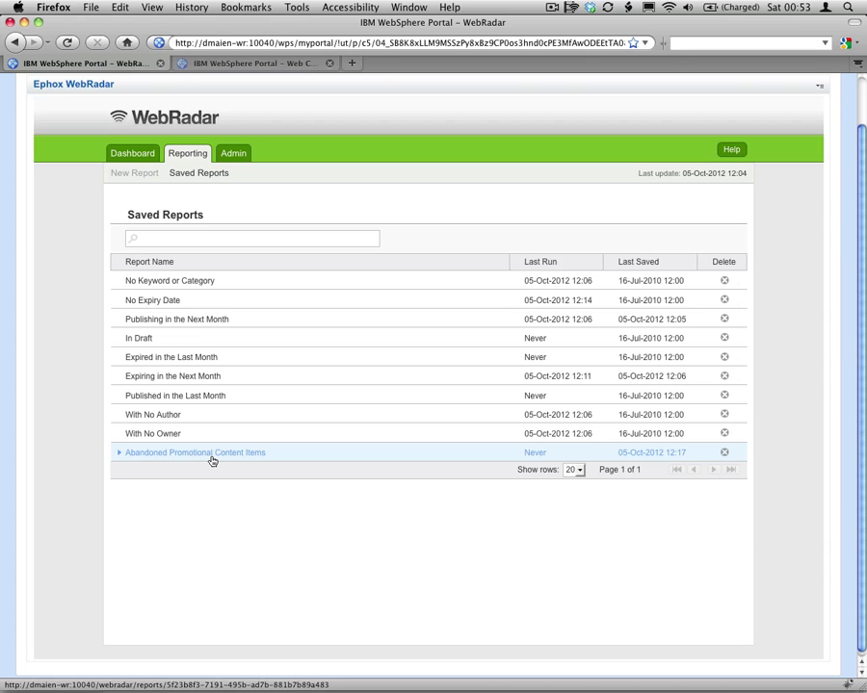
{"action": "left_click", "coordinate": [143, 151]}
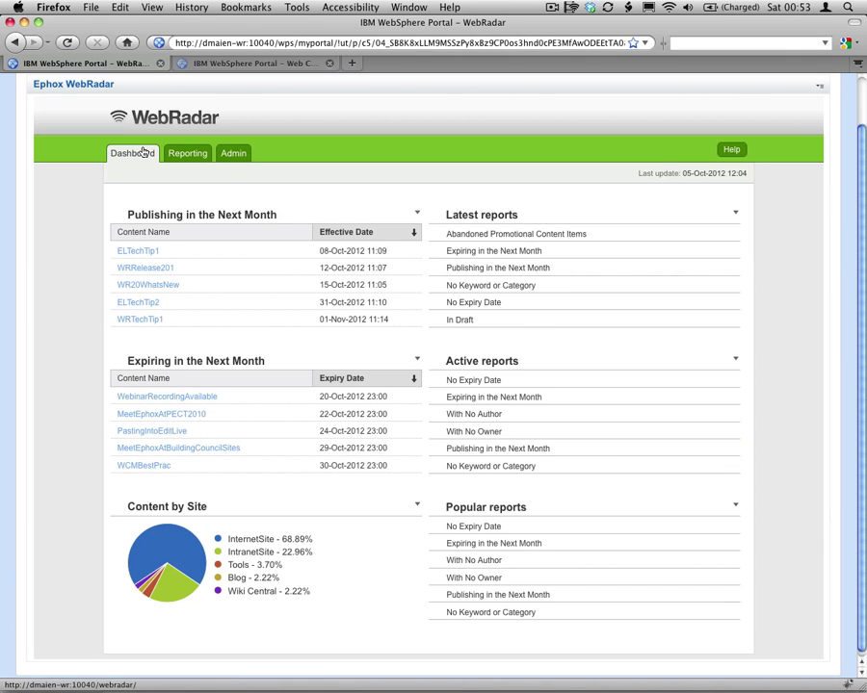